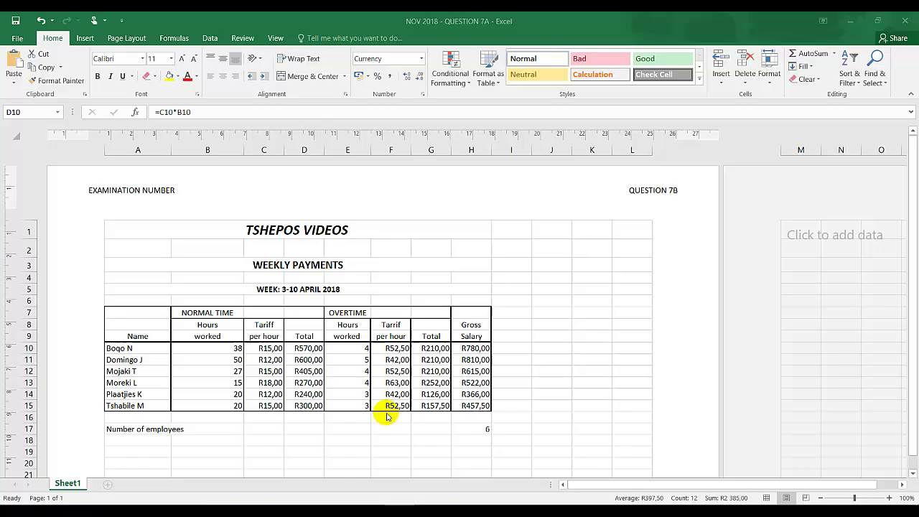
# Check Question 7C in Adobe Reader, and insert a clustered column chart from A10:A15, C10:C15 and F10:F15 in the Excel sheet.
pyautogui.hotkey('alt', 'Tab')
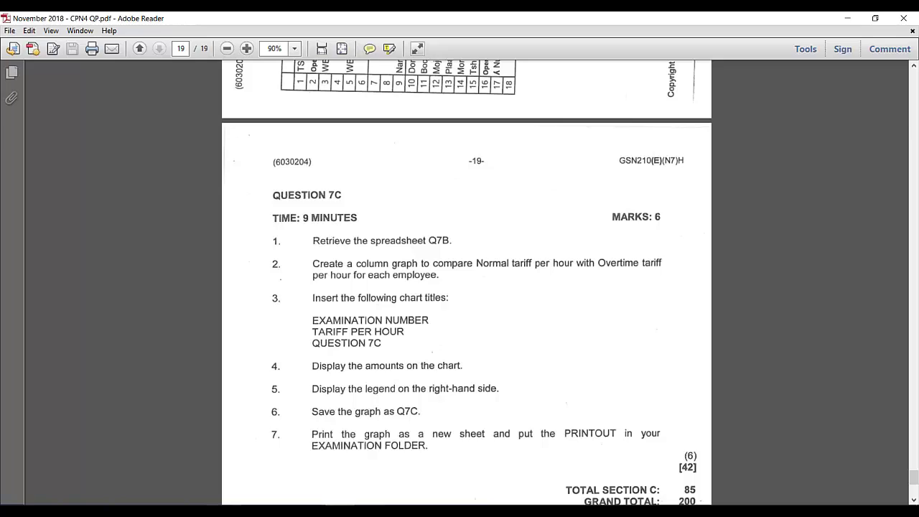
pyautogui.hotkey('alt', 'Tab')
pyautogui.click(192, 416)
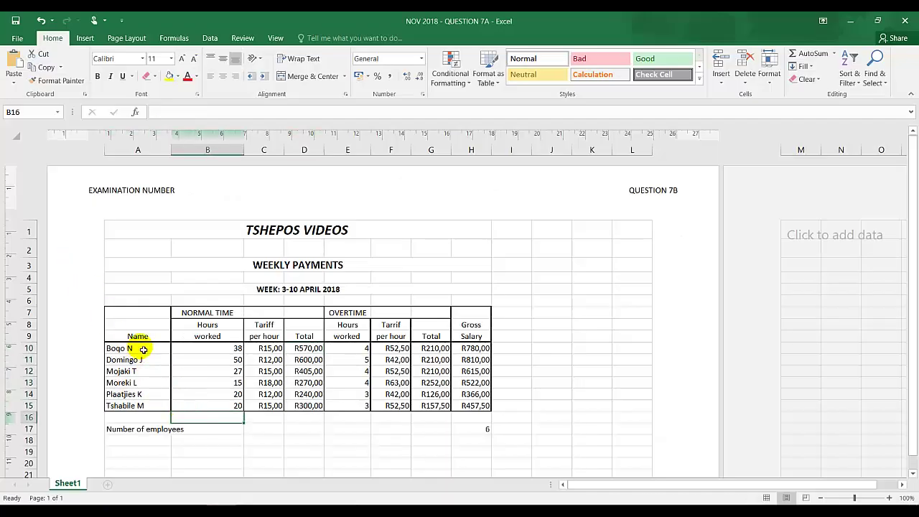
pyautogui.moveTo(143, 350); pyautogui.dragTo(142, 407)
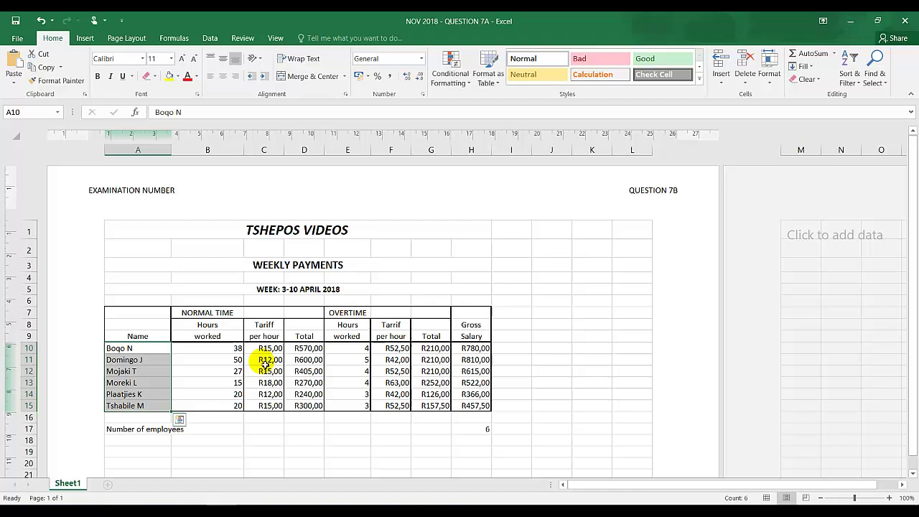
pyautogui.moveTo(267, 350); pyautogui.dragTo(267, 405)
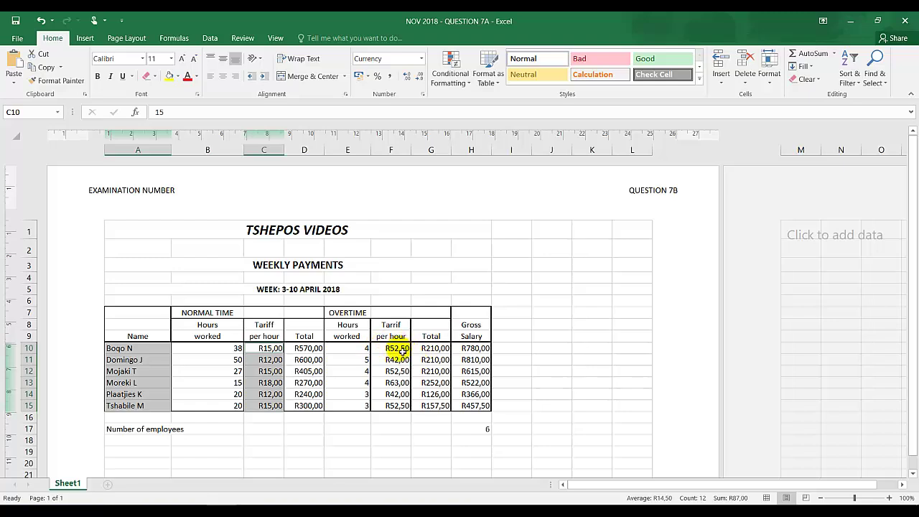
pyautogui.moveTo(398, 350); pyautogui.dragTo(396, 406)
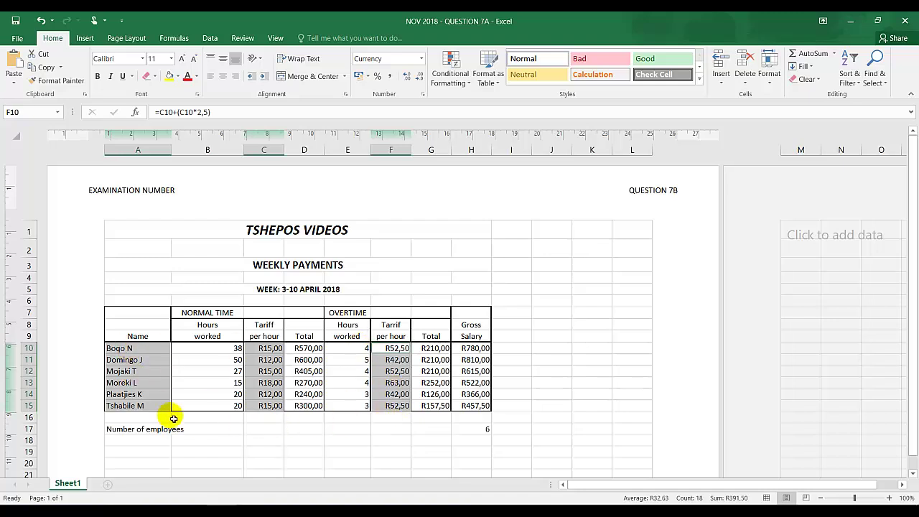
pyautogui.click(85, 39)
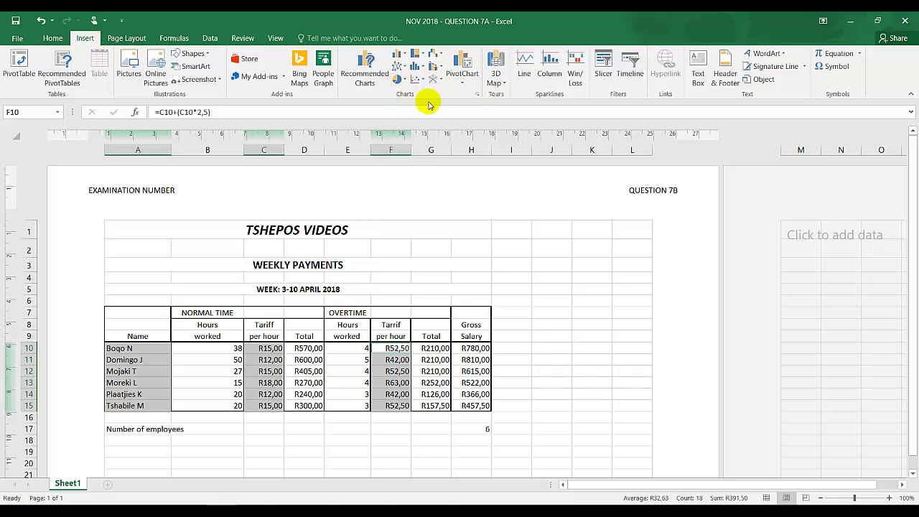
pyautogui.click(476, 94)
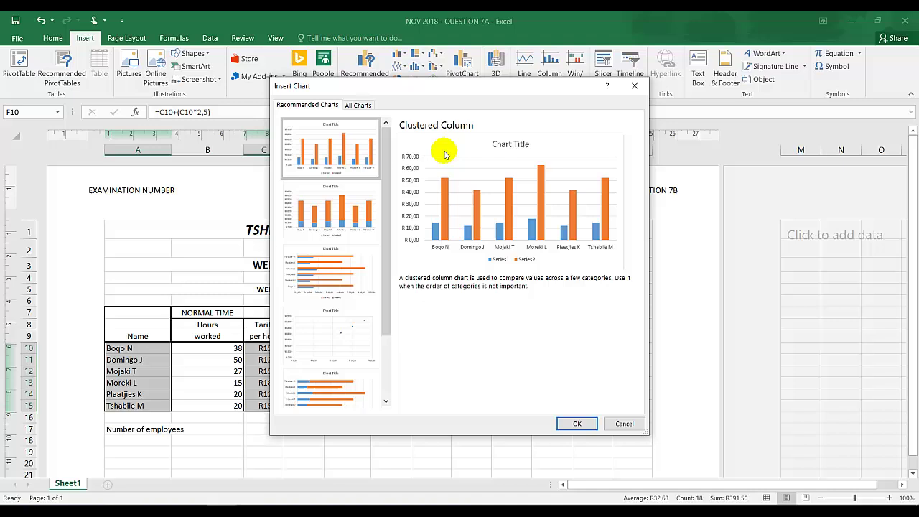
pyautogui.click(355, 105)
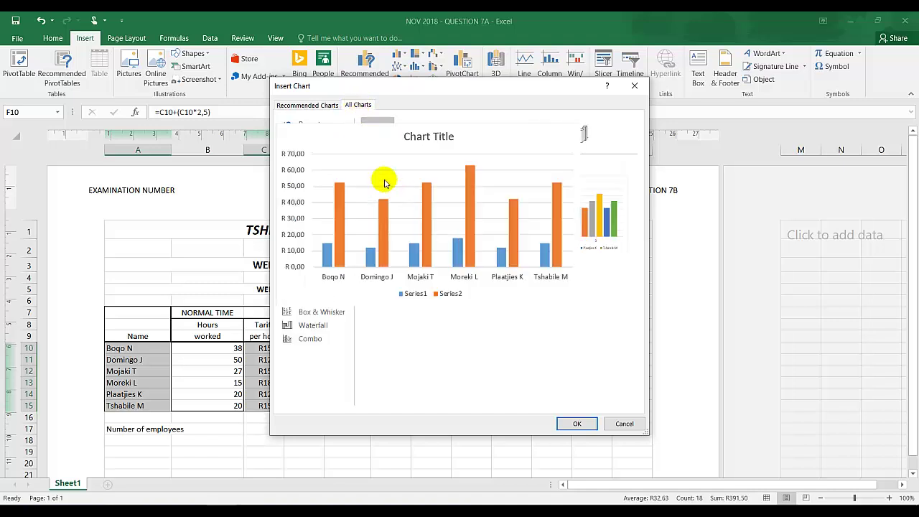
pyautogui.click(576, 425)
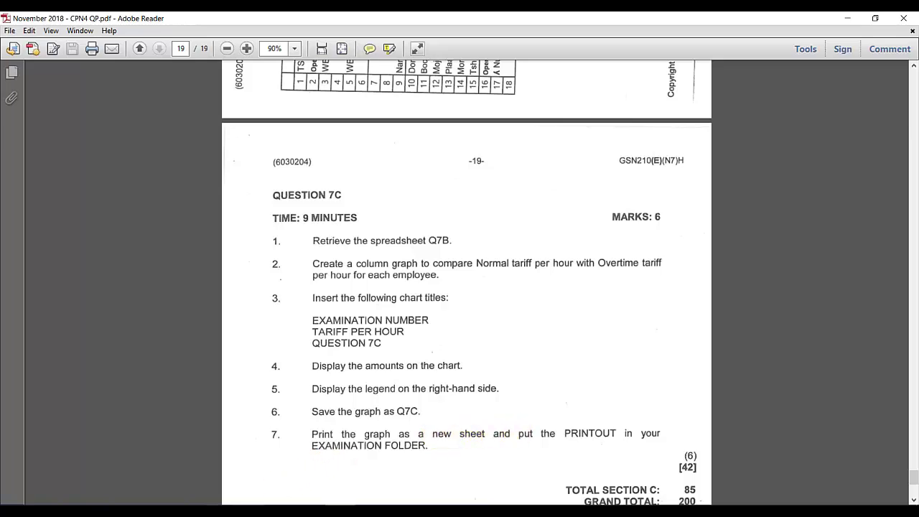
# Return from Adobe Reader to Excel and move the column chart to a new sheet of its own.
pyautogui.hotkey('alt', 'Tab')
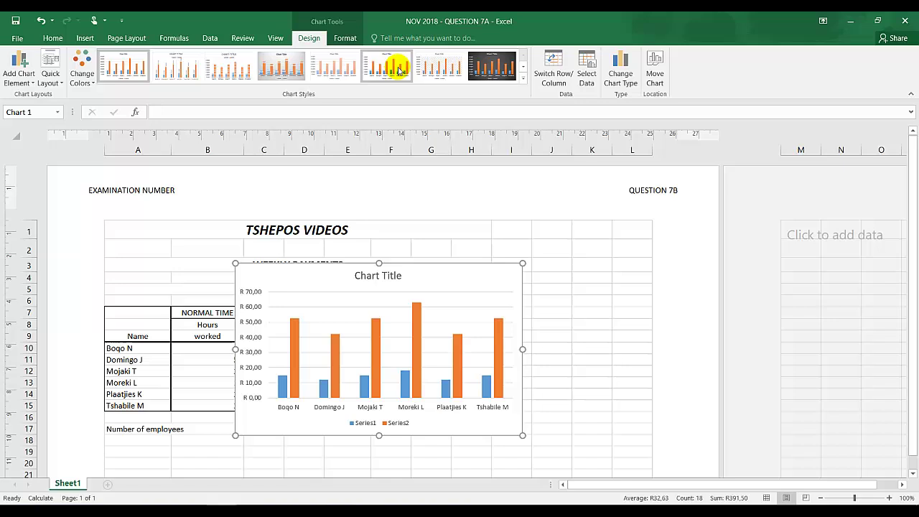
pyautogui.click(655, 78)
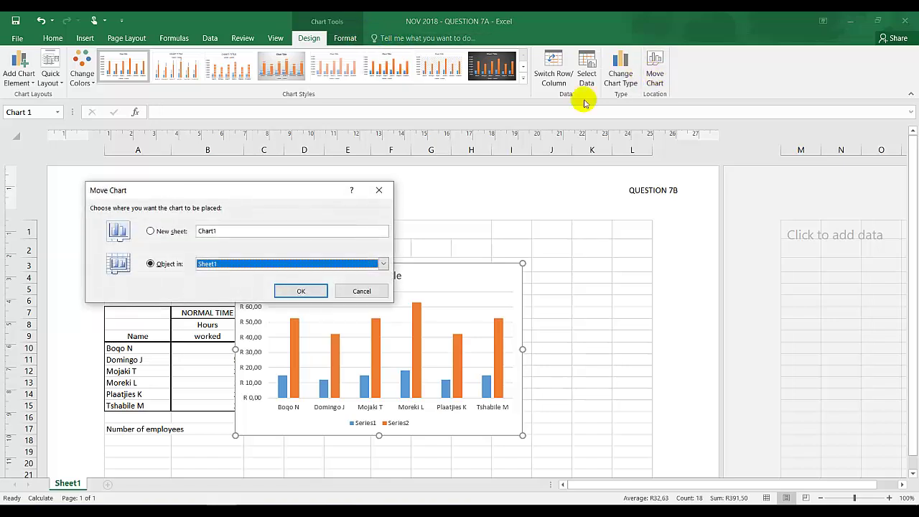
pyautogui.click(159, 233)
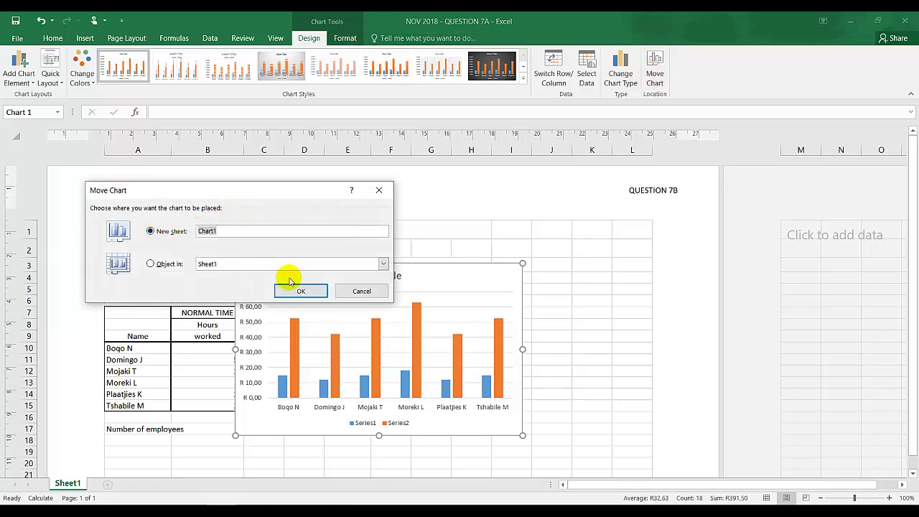
pyautogui.click(300, 291)
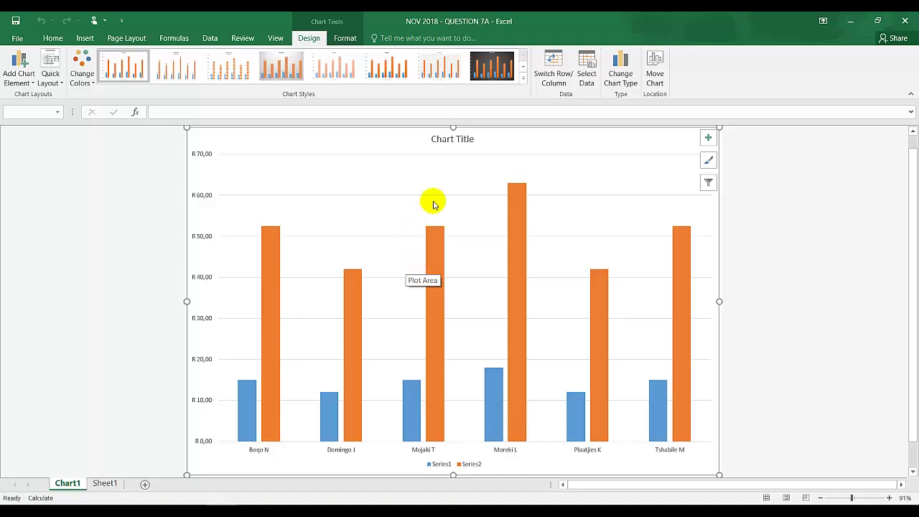
# Replace the chart title with three lines: EXAMINATION NUMBER, TARIFF PER HOUR and QUESTION 7C.
pyautogui.click(462, 141)
pyautogui.click(463, 141)
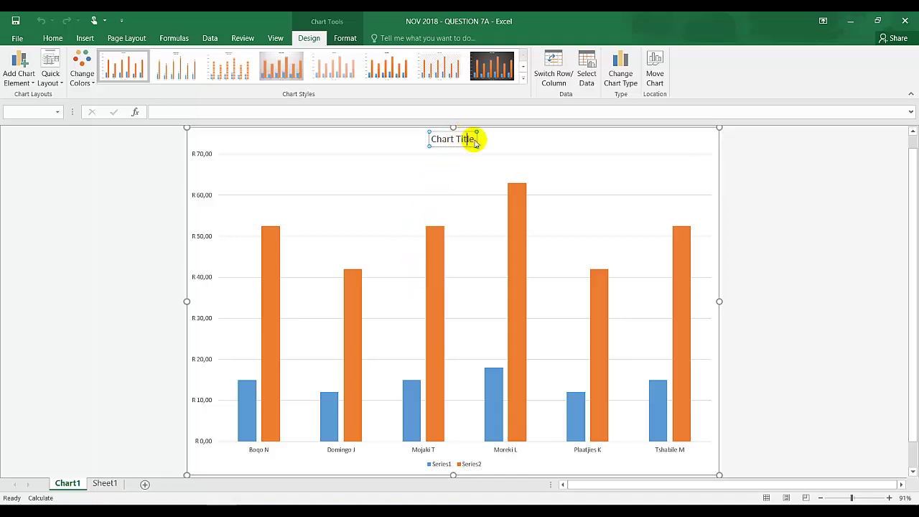
pyautogui.moveTo(474, 142); pyautogui.dragTo(431, 140)
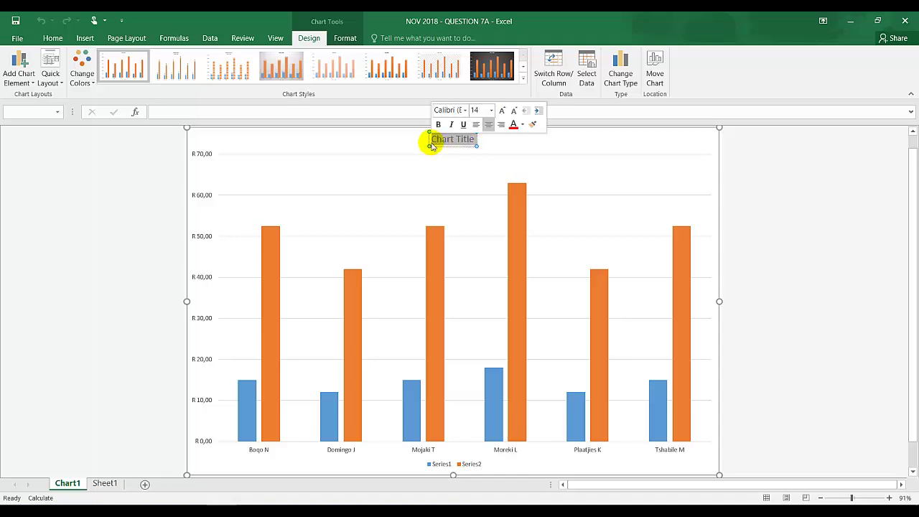
pyautogui.write('EX')
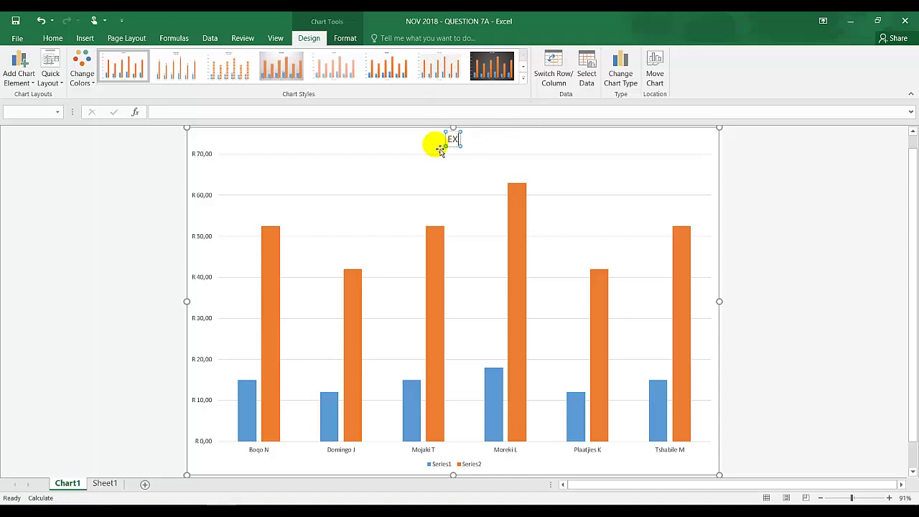
pyautogui.write('AMINA')
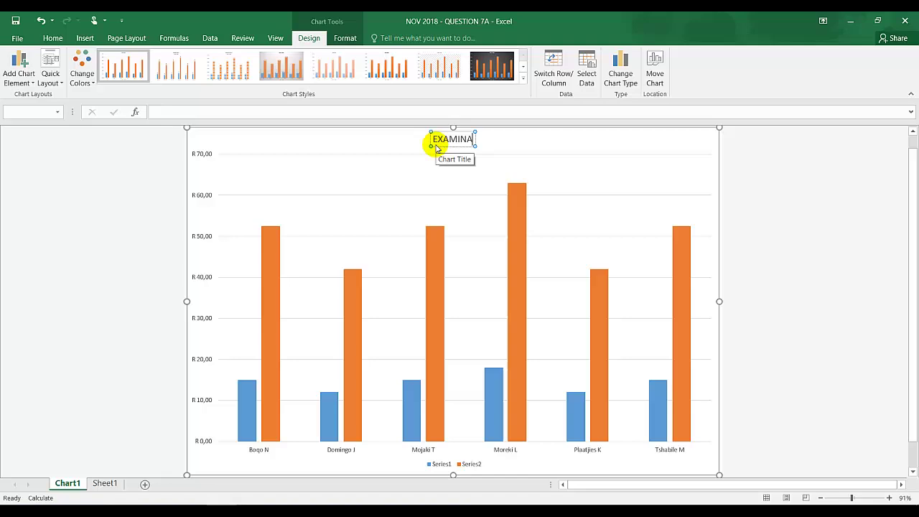
pyautogui.write('TION NUMBER')
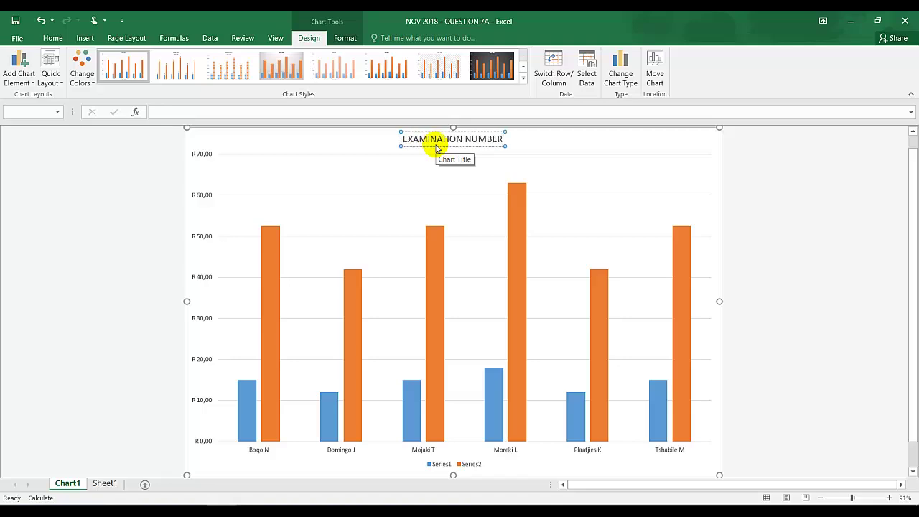
pyautogui.press('Return')
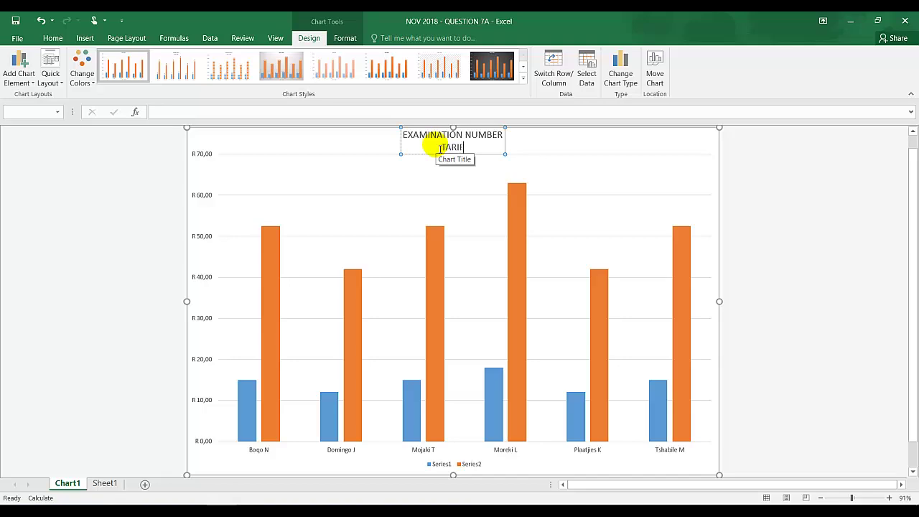
pyautogui.write('TARIFF PER HOUR')
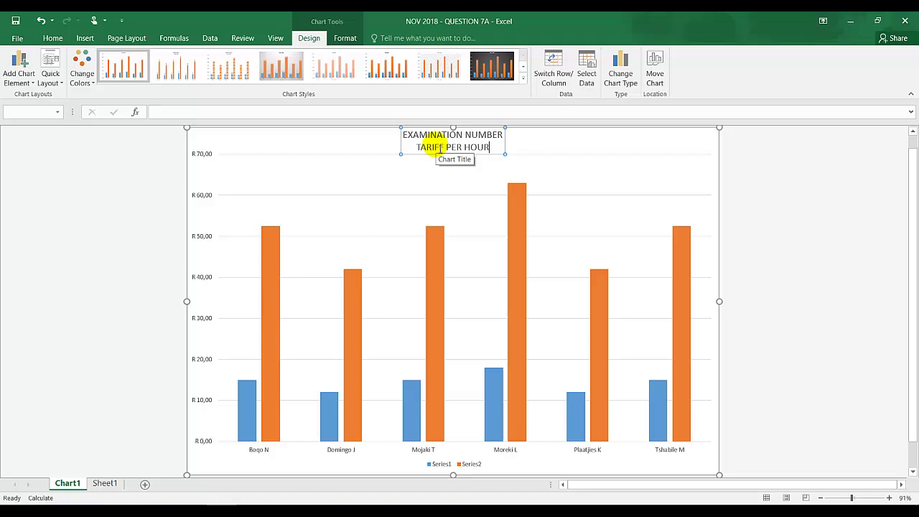
pyautogui.press('Return')
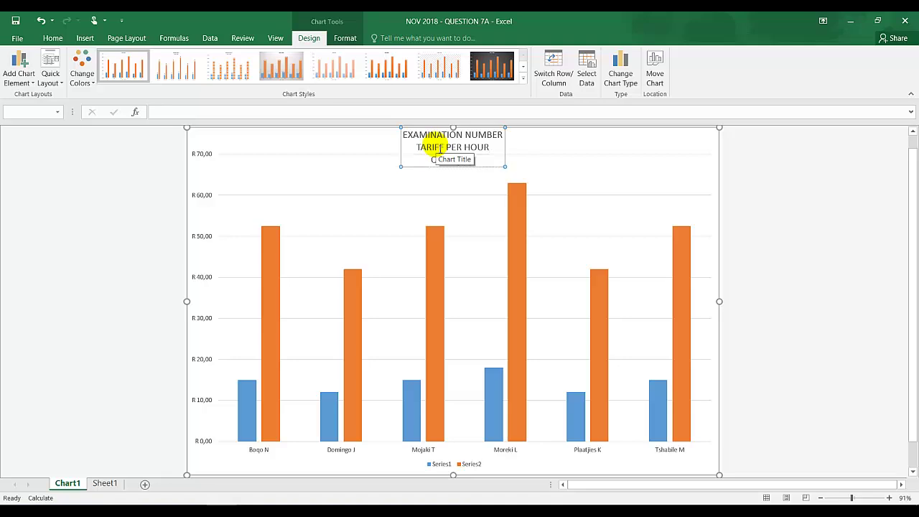
pyautogui.write('QUESTION 7C')
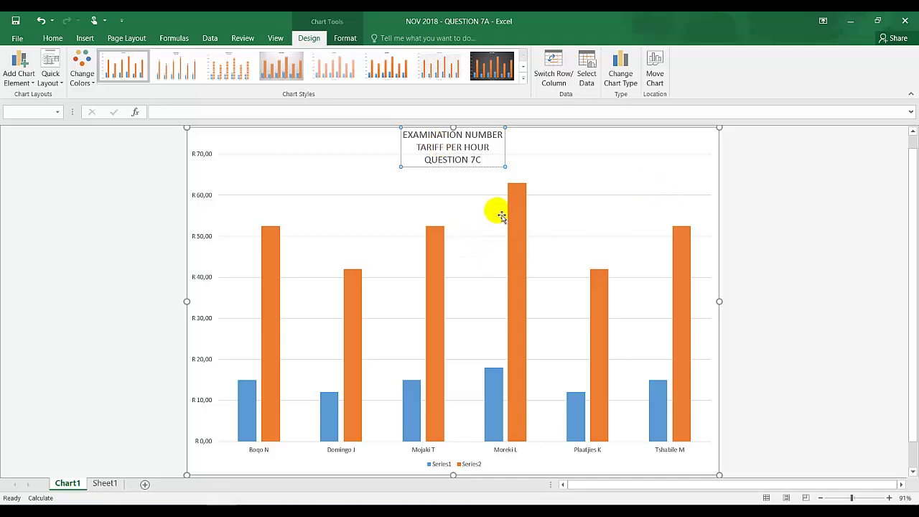
pyautogui.click(478, 203)
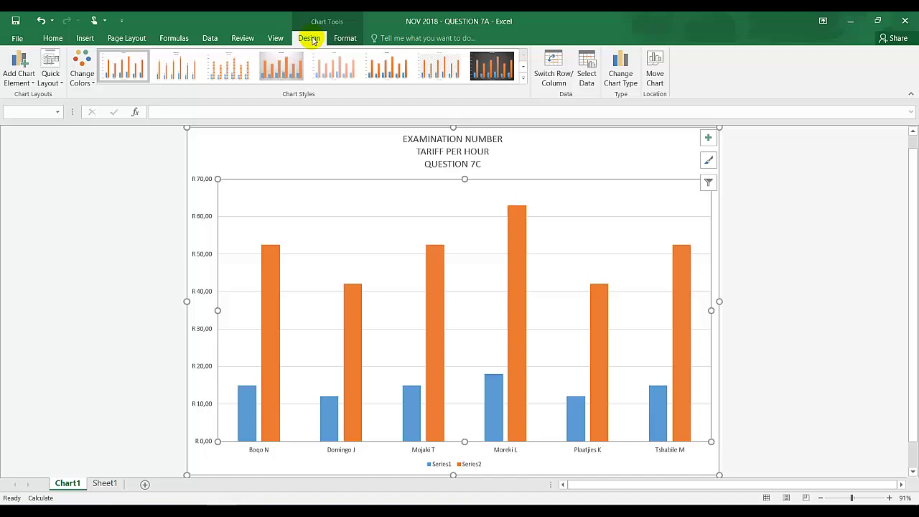
# Add data labels at the outside end of the columns to display the amounts.
pyautogui.click(32, 83)
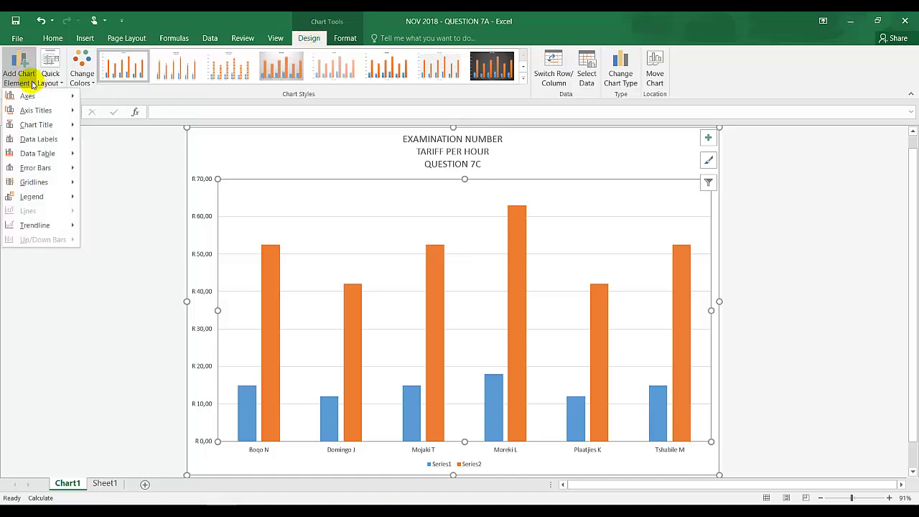
pyautogui.moveTo(44, 138)
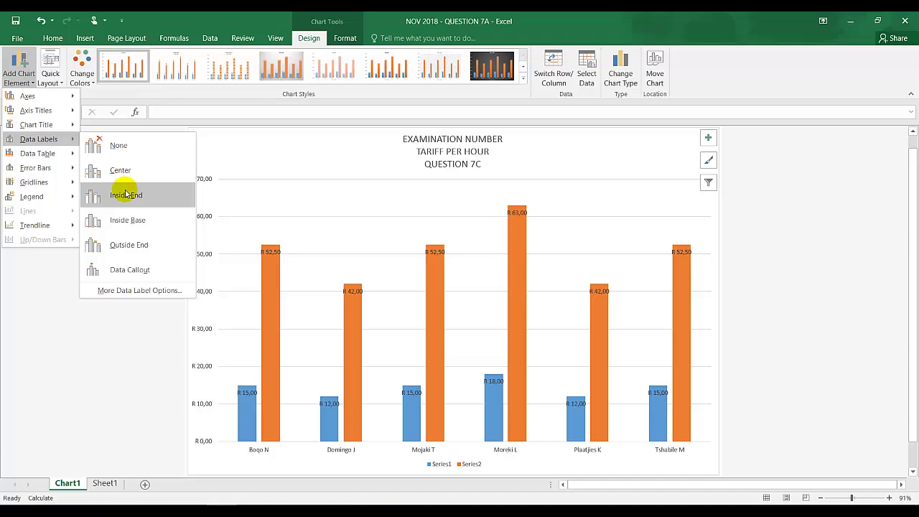
pyautogui.click(126, 246)
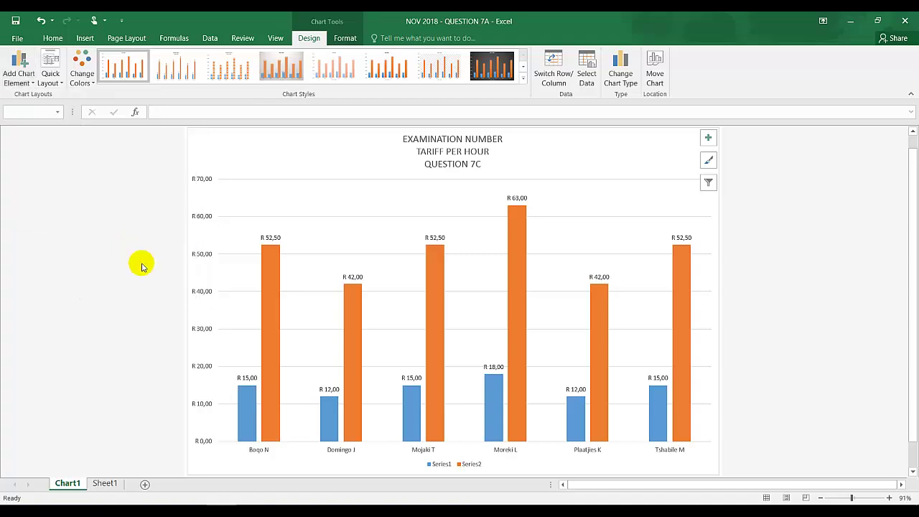
# Place the chart legend on the right-hand side of the chart.
pyautogui.moveTo(276, 249)
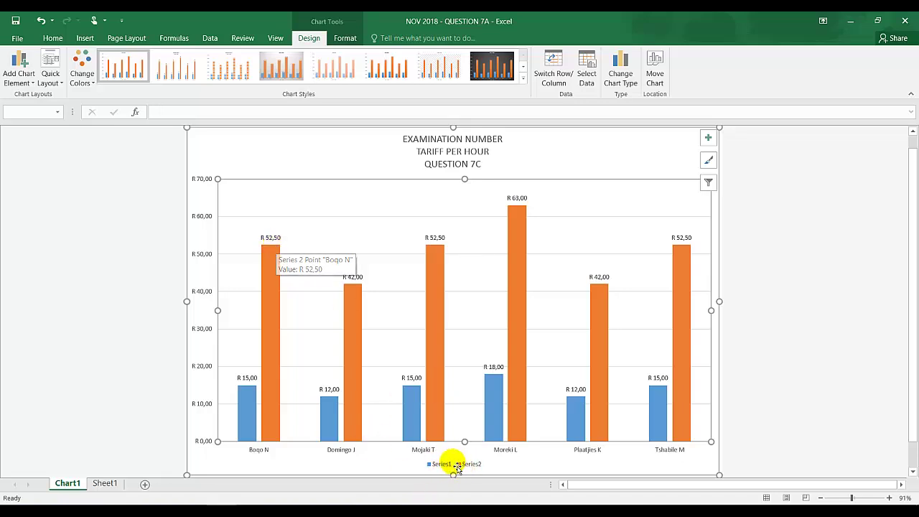
pyautogui.click(23, 80)
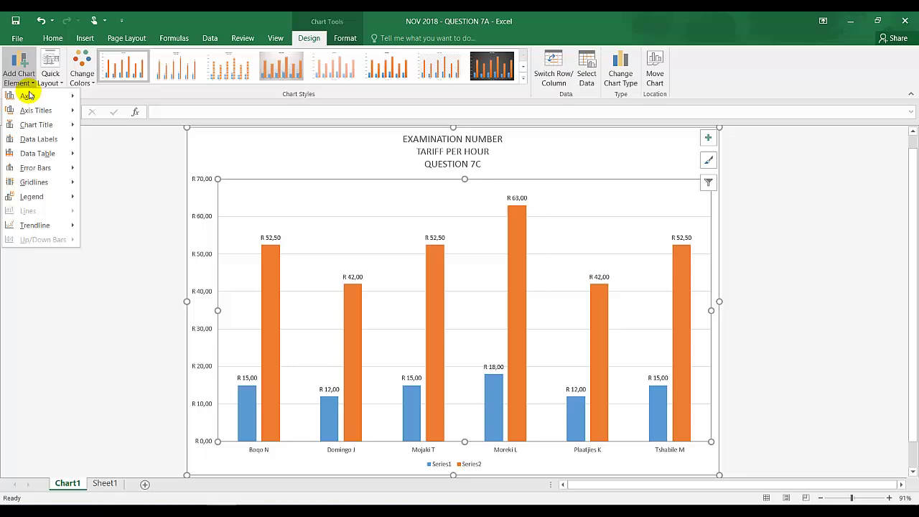
pyautogui.moveTo(40, 197)
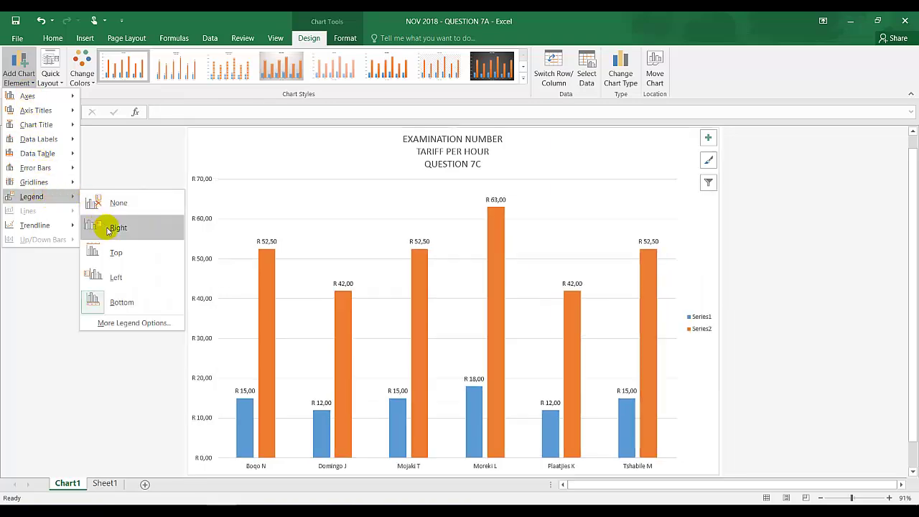
pyautogui.click(104, 226)
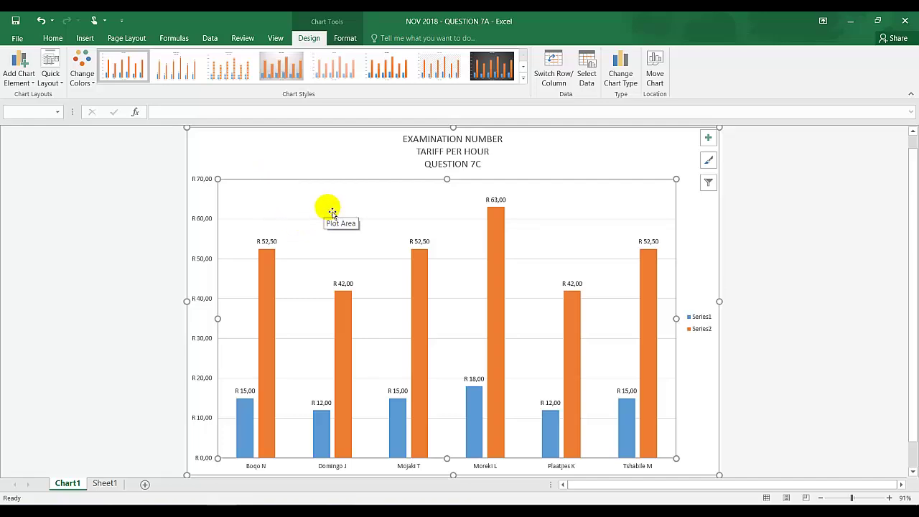
# Open the print preview of the chart sheet.
pyautogui.click(17, 39)
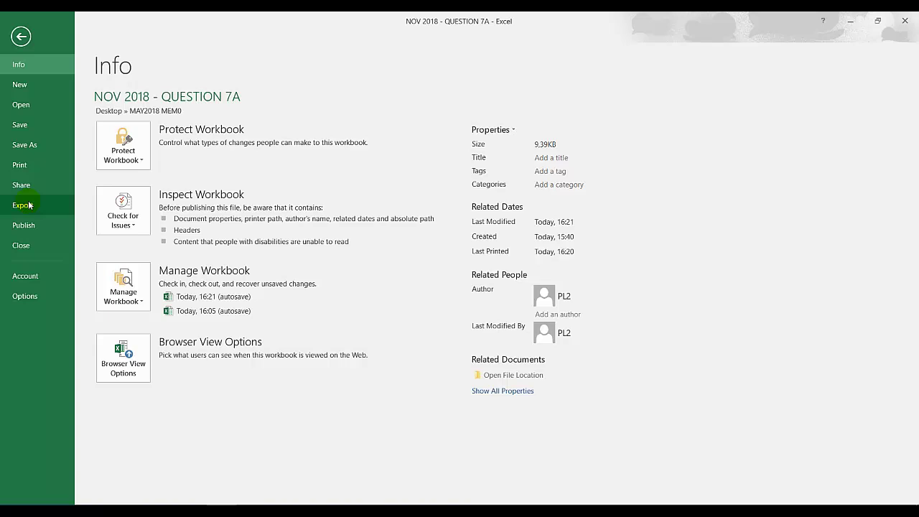
pyautogui.click(34, 166)
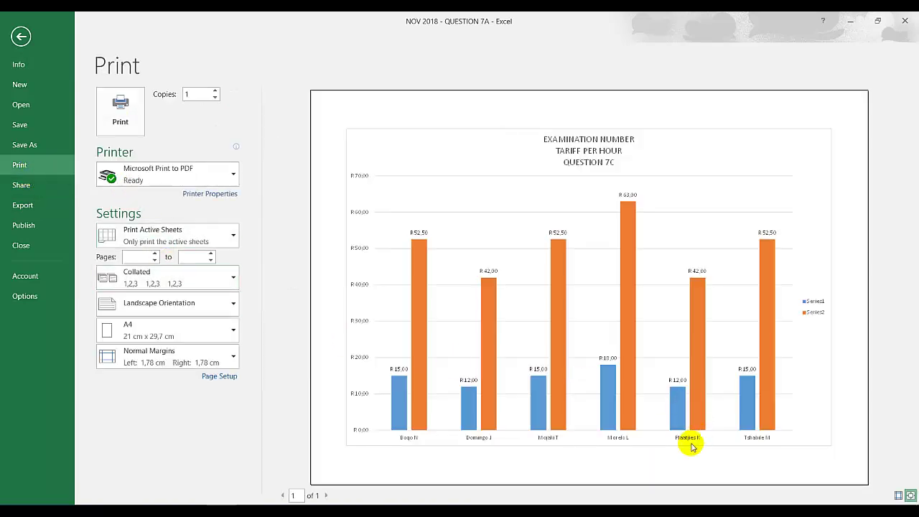